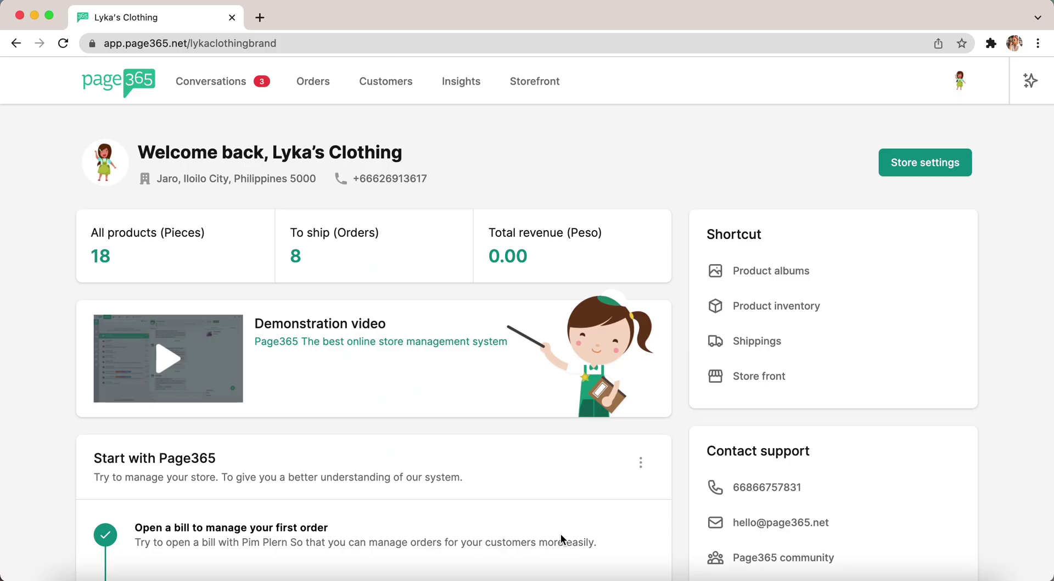
- Open the store's automated invoice settings and enable automated invoices for Facebook video posts and LIVE
click(960, 80)
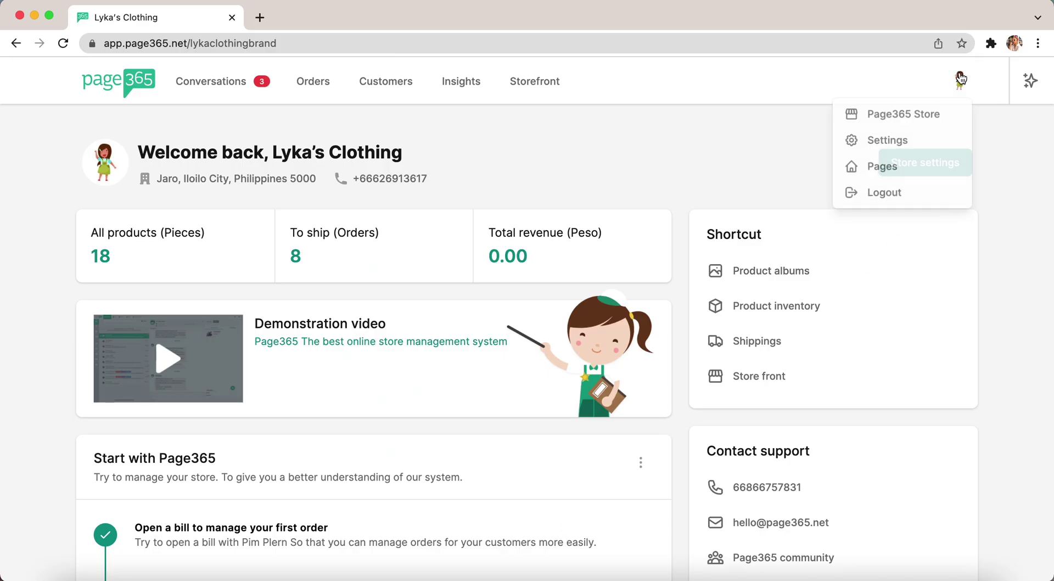
click(921, 141)
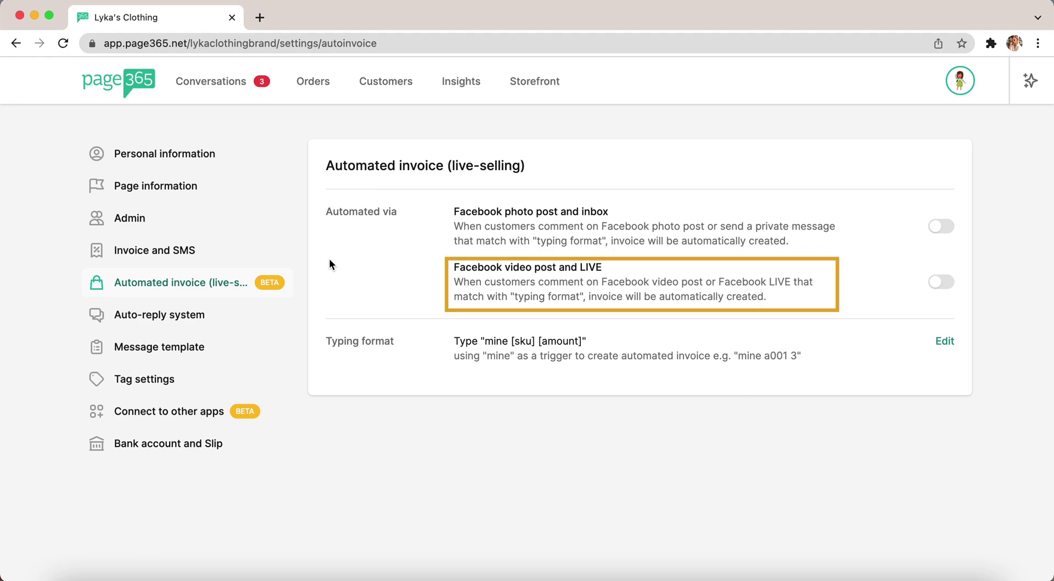
click(945, 283)
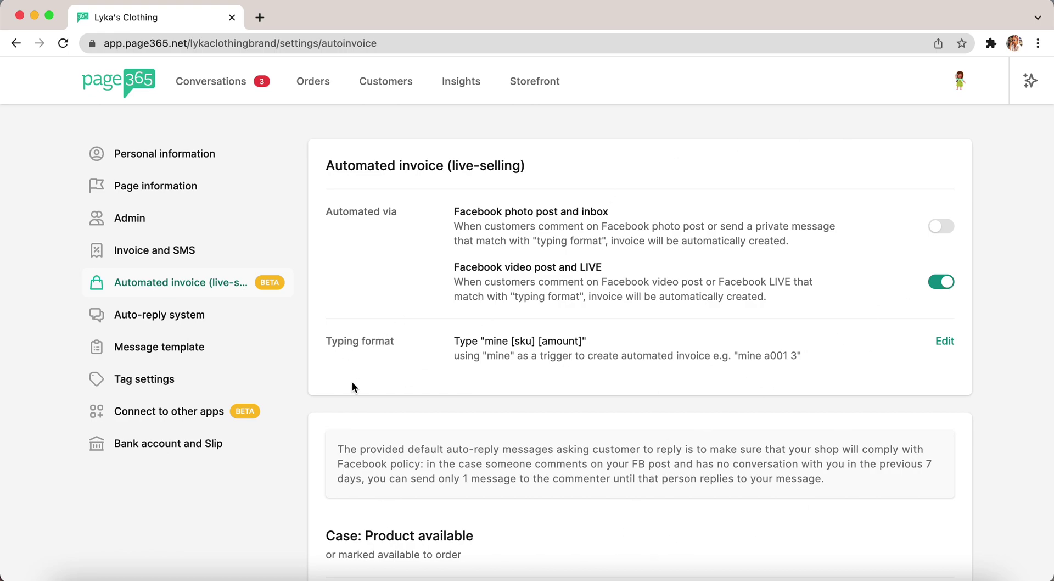
- Review the typing format choices and the settings for available, out-of-stock and not-found products
click(944, 341)
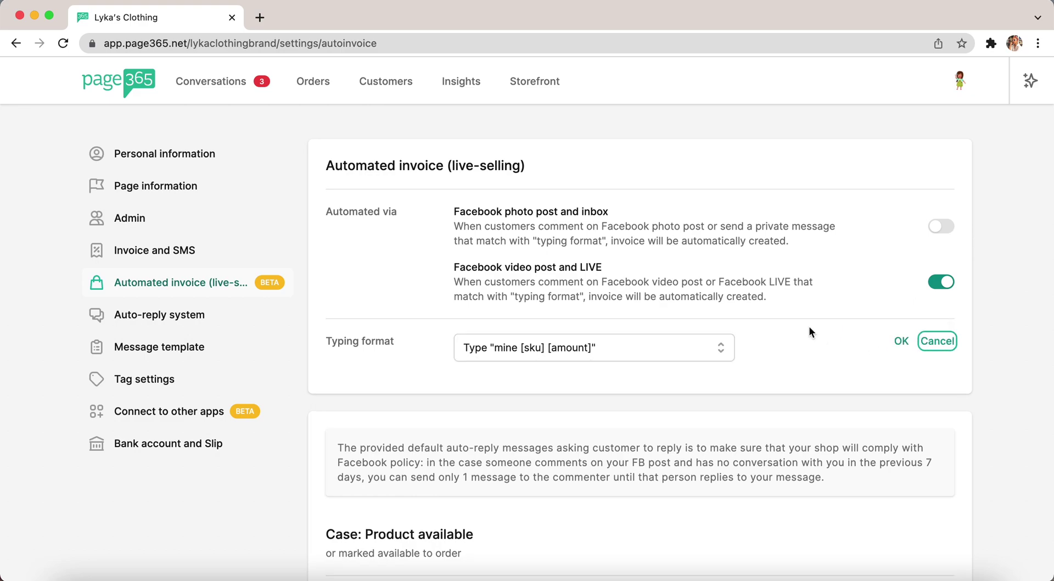
click(680, 356)
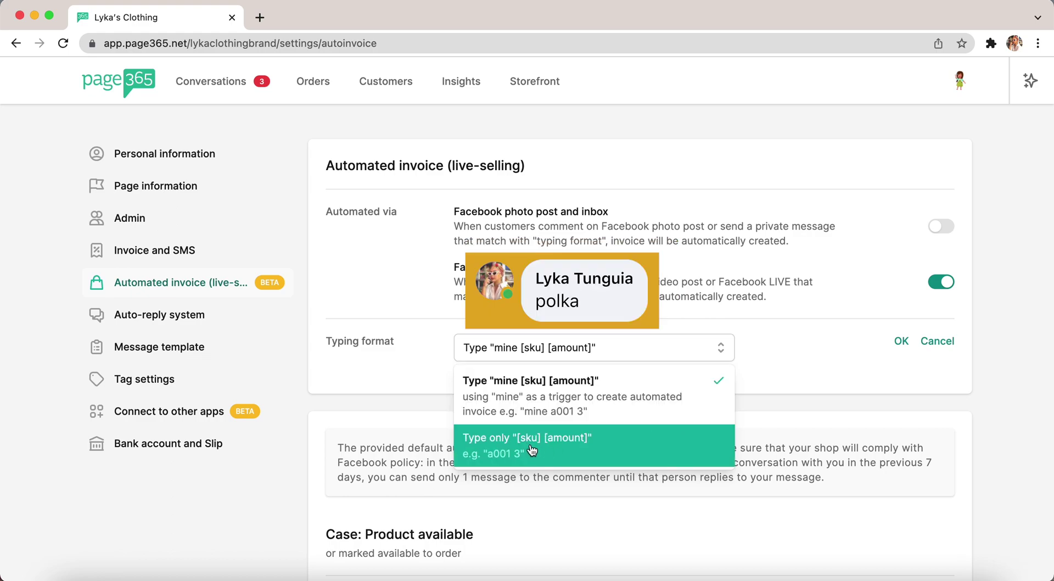
scroll(558, 542, down, 5)
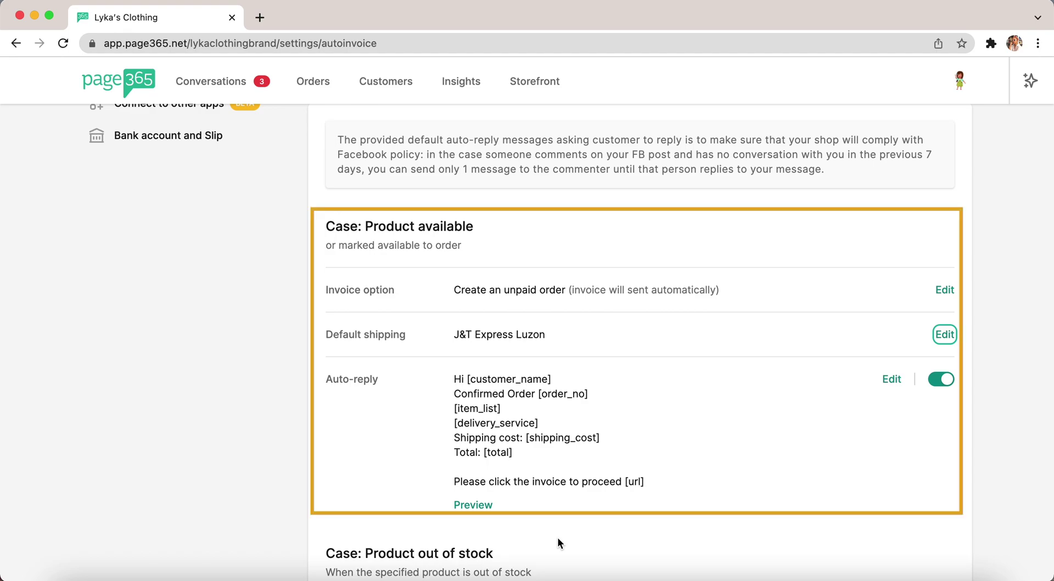
scroll(558, 541, down, 5)
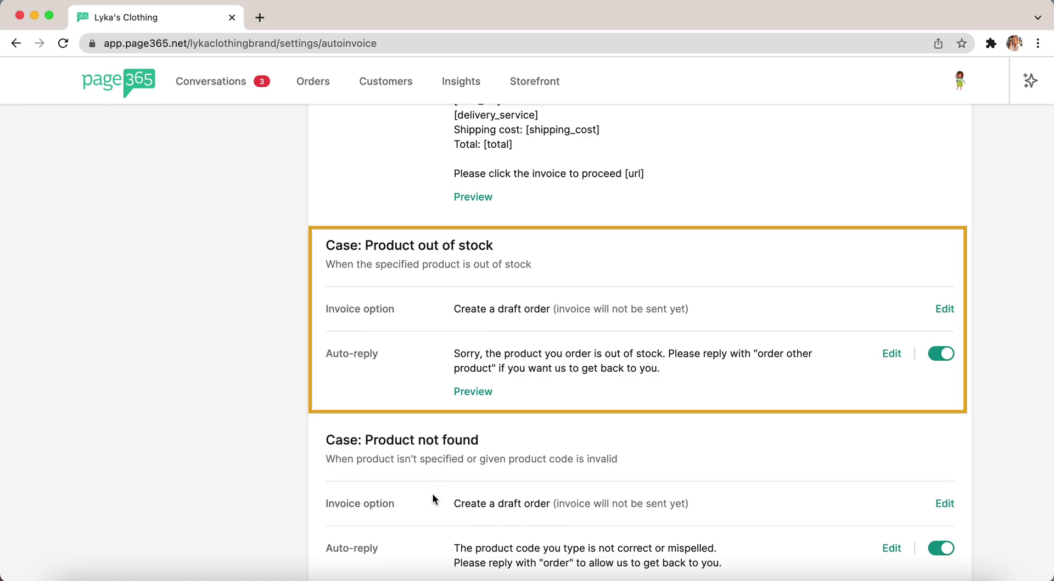
scroll(433, 498, down, 2)
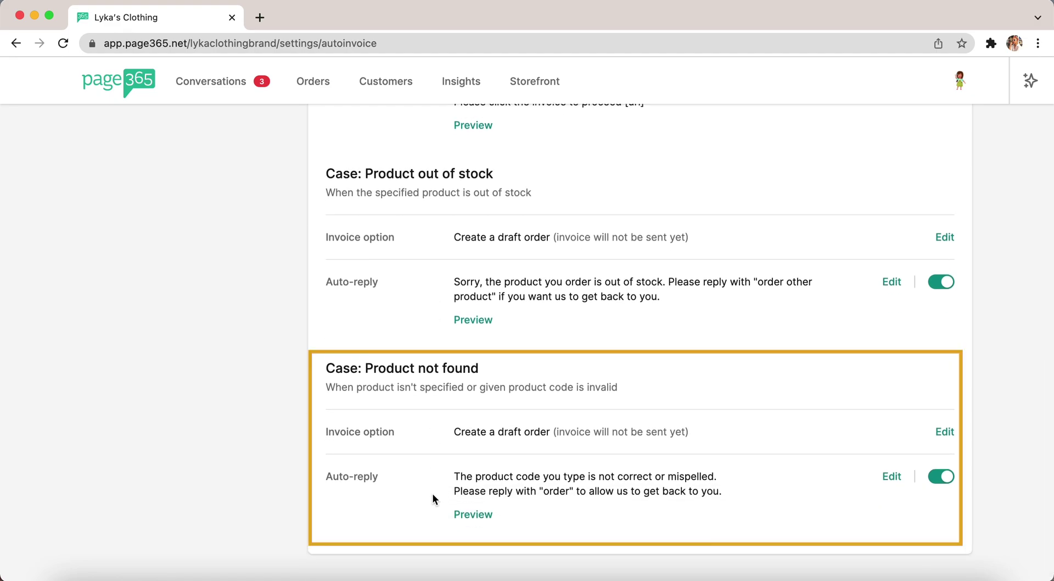
- Preview the auto-reply message for the product available case, and close the preview
scroll(433, 498, up, 8)
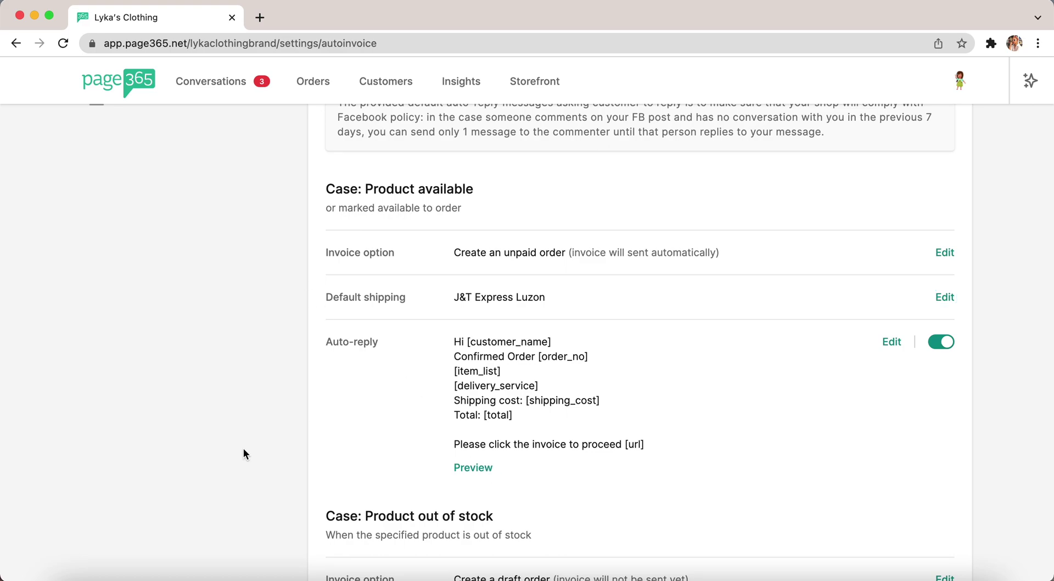
click(474, 468)
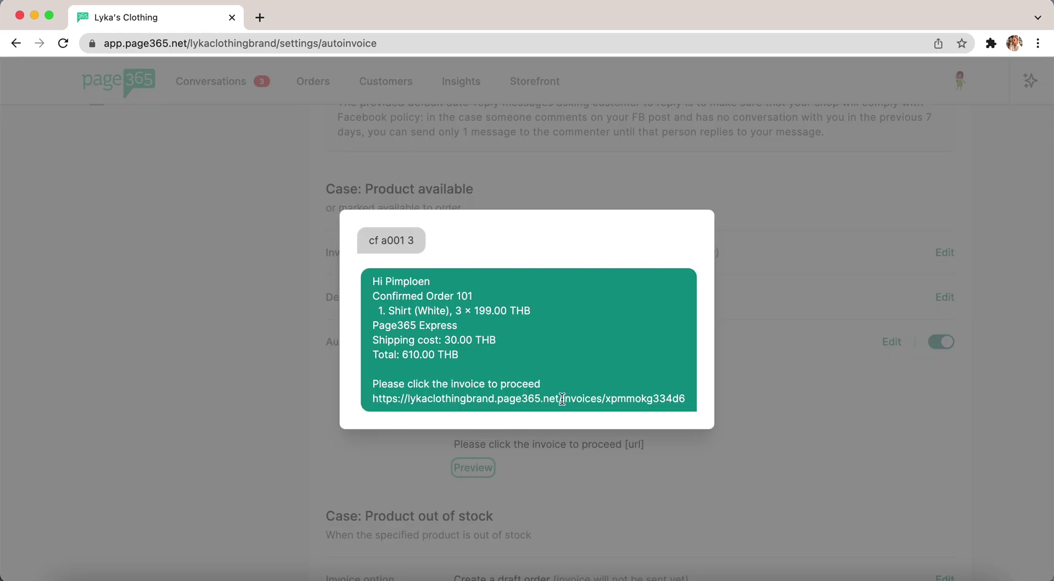
click(737, 315)
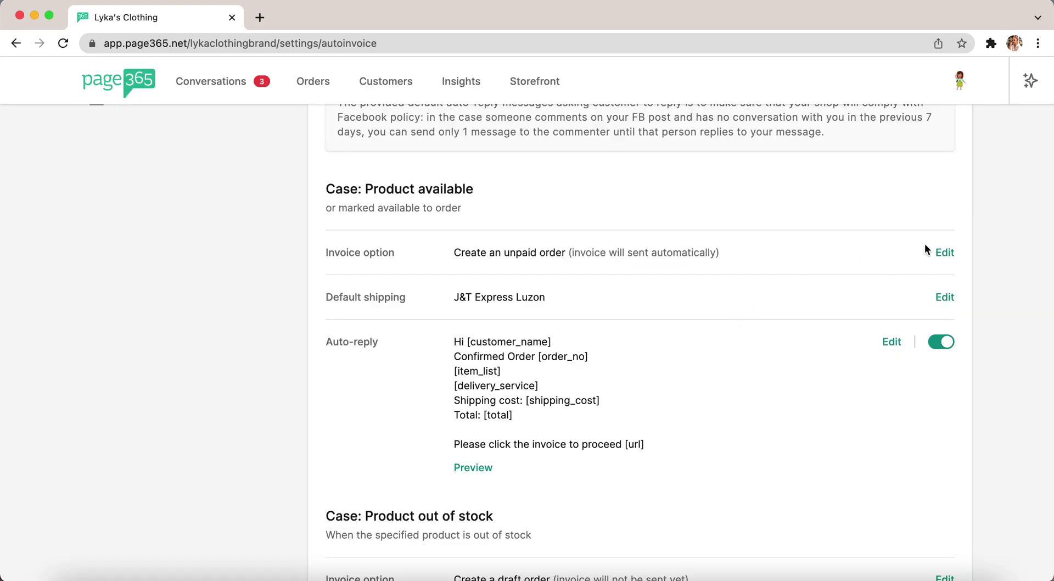
- Review the invoice options for available products and confirm "Create an unpaid order"
click(940, 254)
click(660, 254)
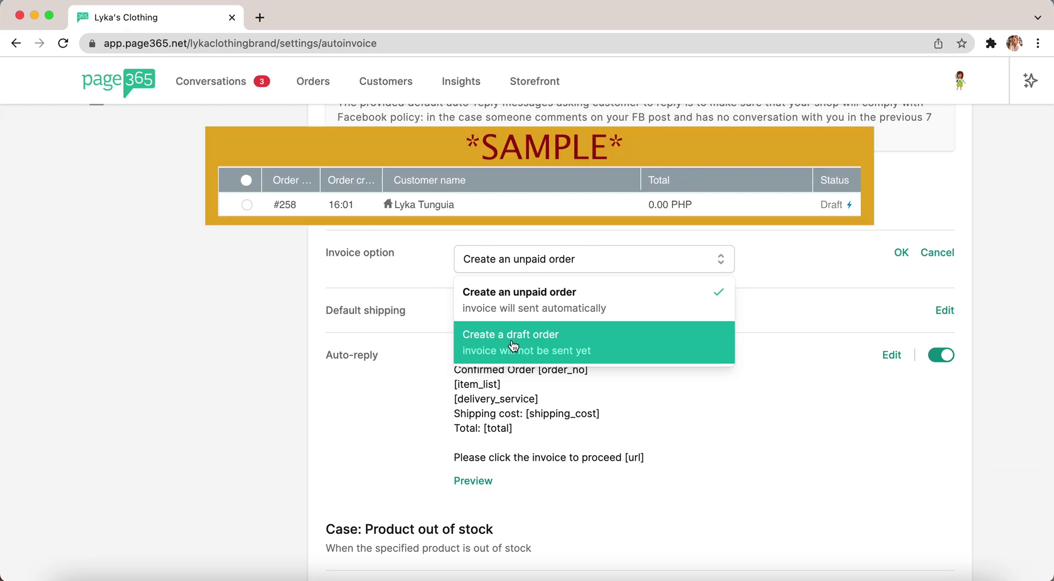
click(900, 254)
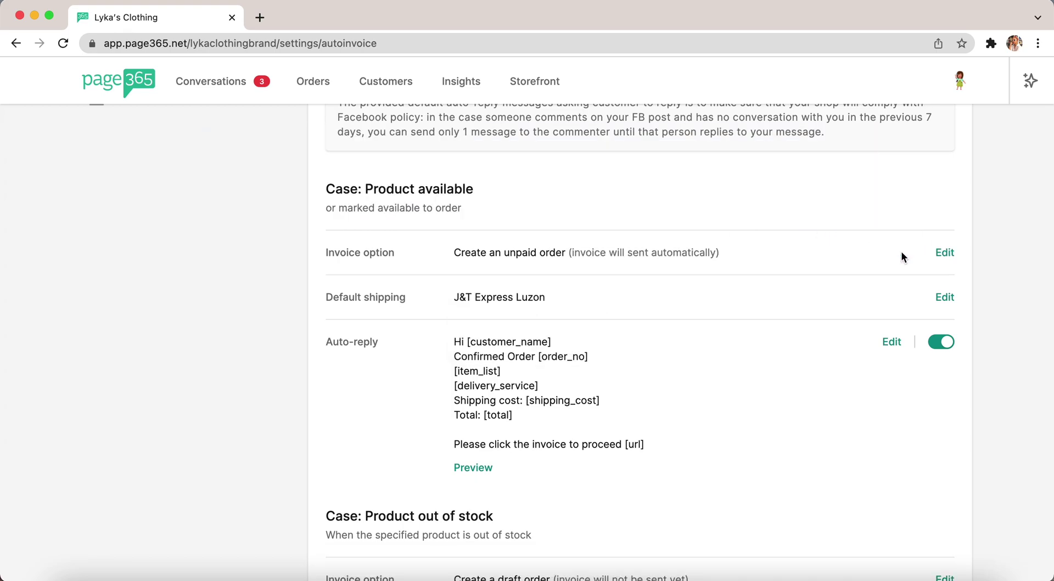
- Browse the default shipping choices for available products and confirm J&T Express Luzon
click(945, 300)
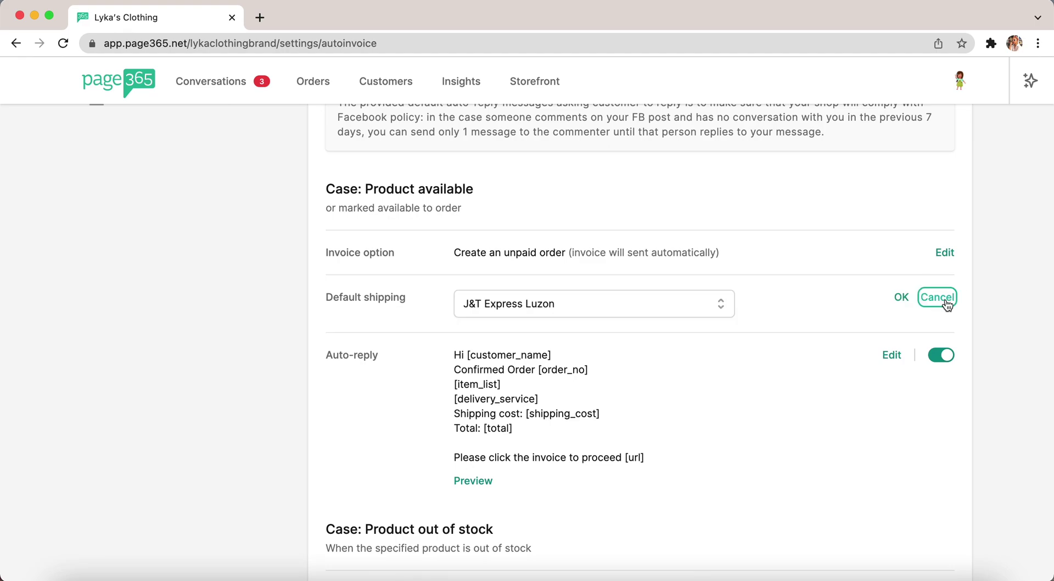
click(610, 304)
scroll(543, 418, down, 1)
scroll(543, 418, down, 2)
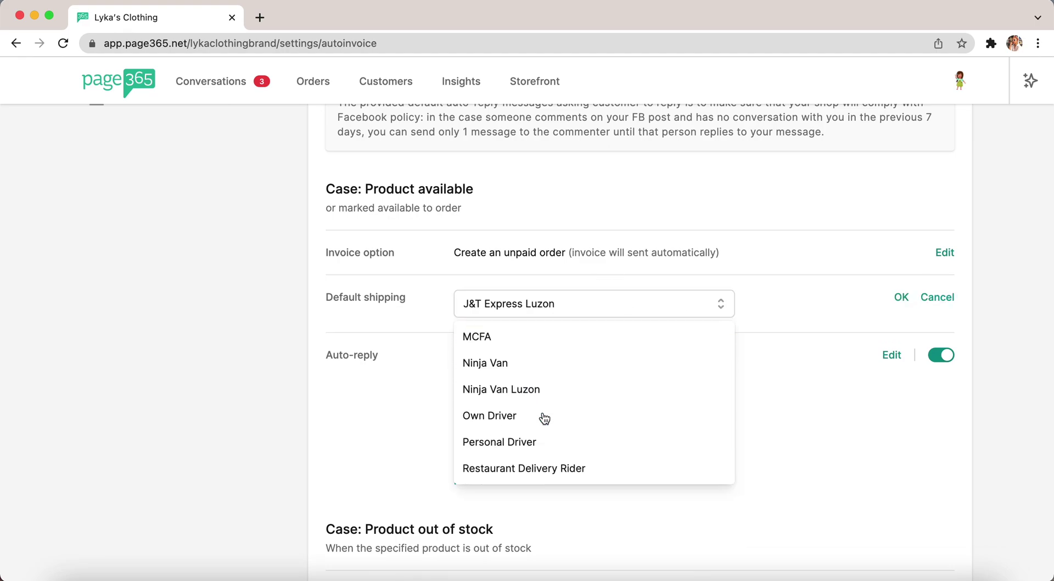
scroll(544, 418, down, 5)
scroll(544, 418, up, 3)
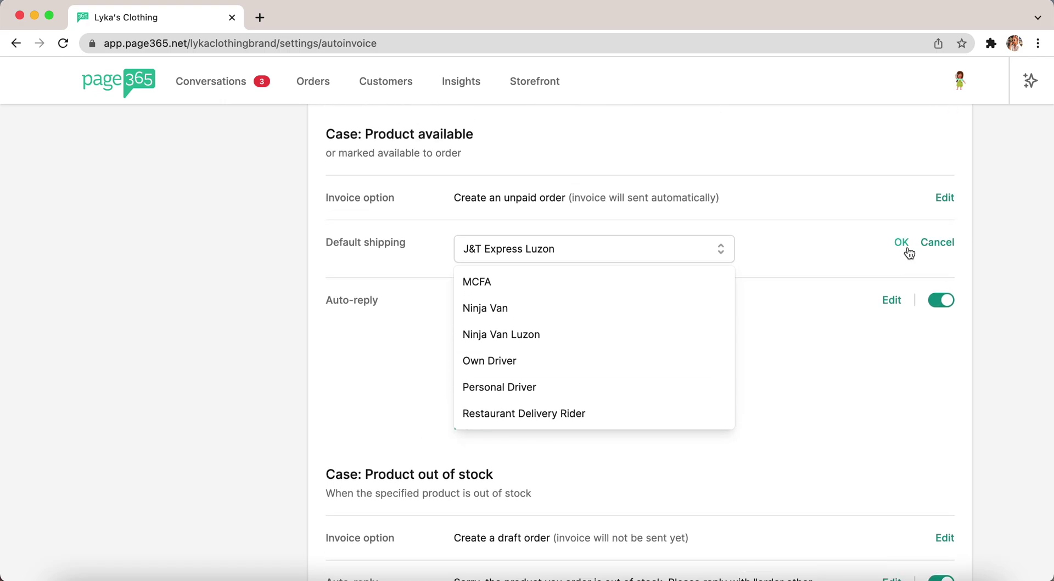
click(902, 243)
scroll(454, 431, up, 1)
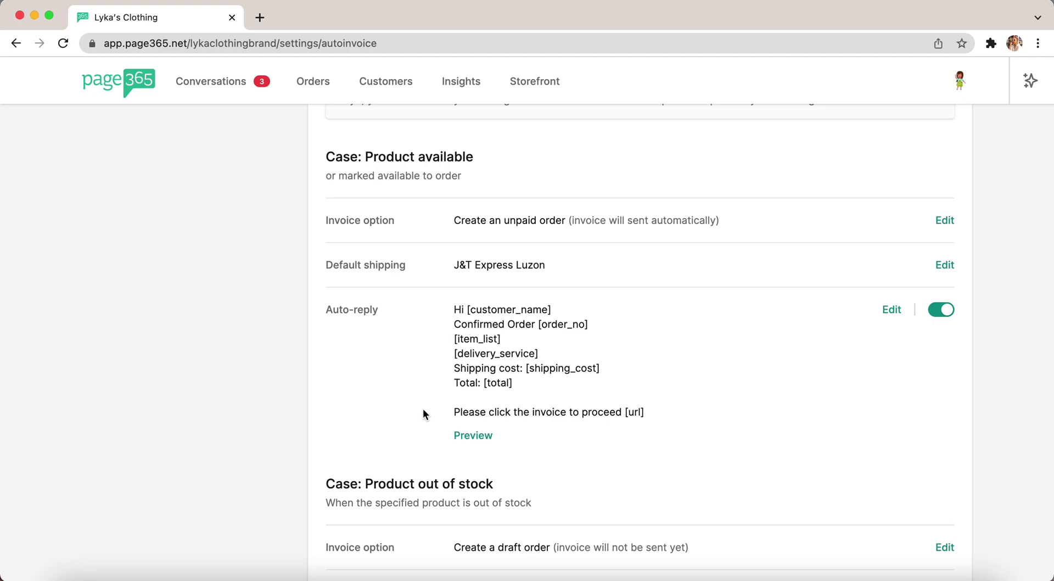
- Open the Send invoice auto-reply under Order Status Update for editing, review its message and save it
click(896, 309)
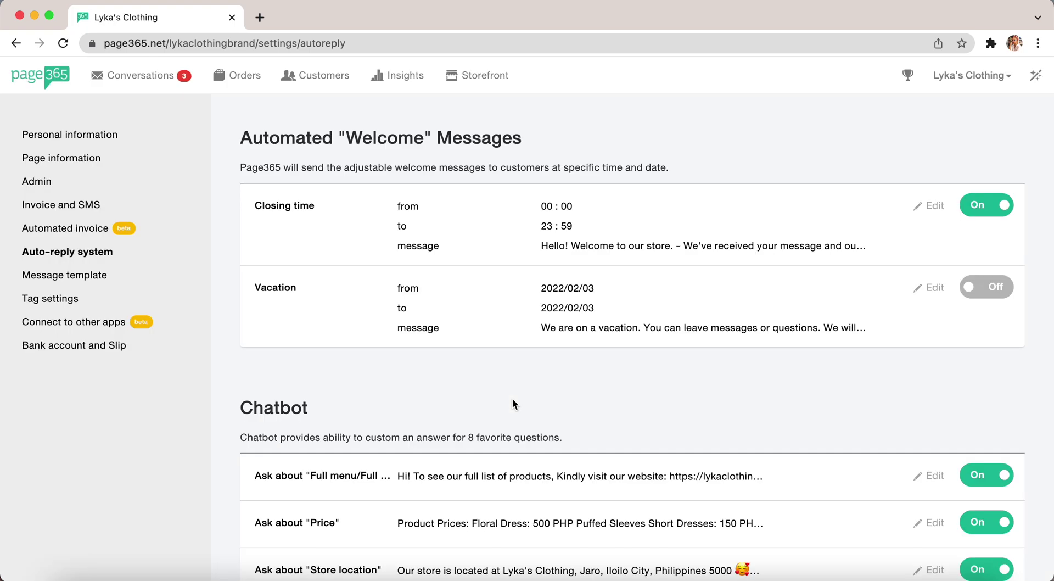
scroll(512, 399, down, 15)
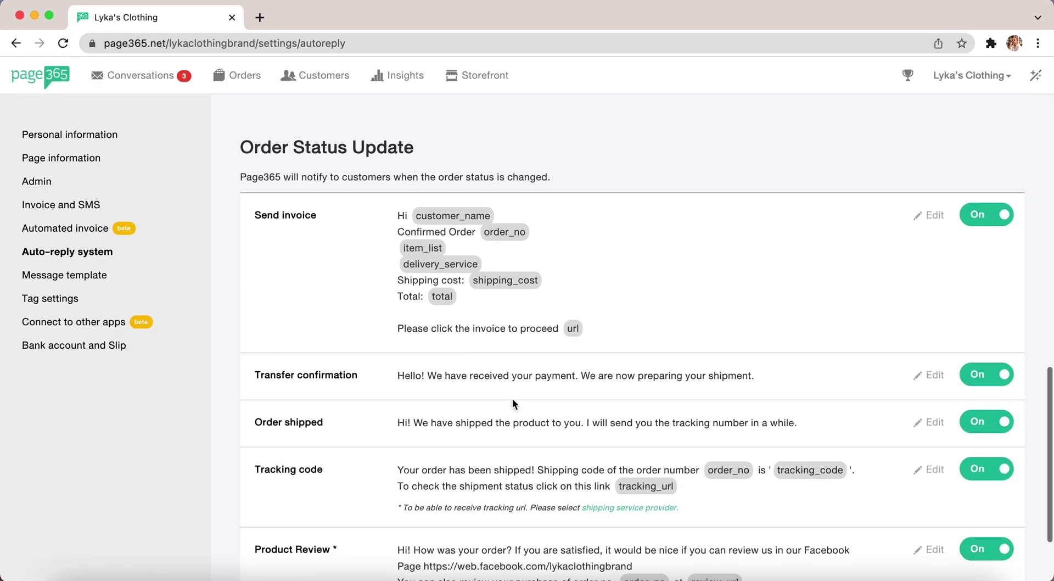
click(938, 212)
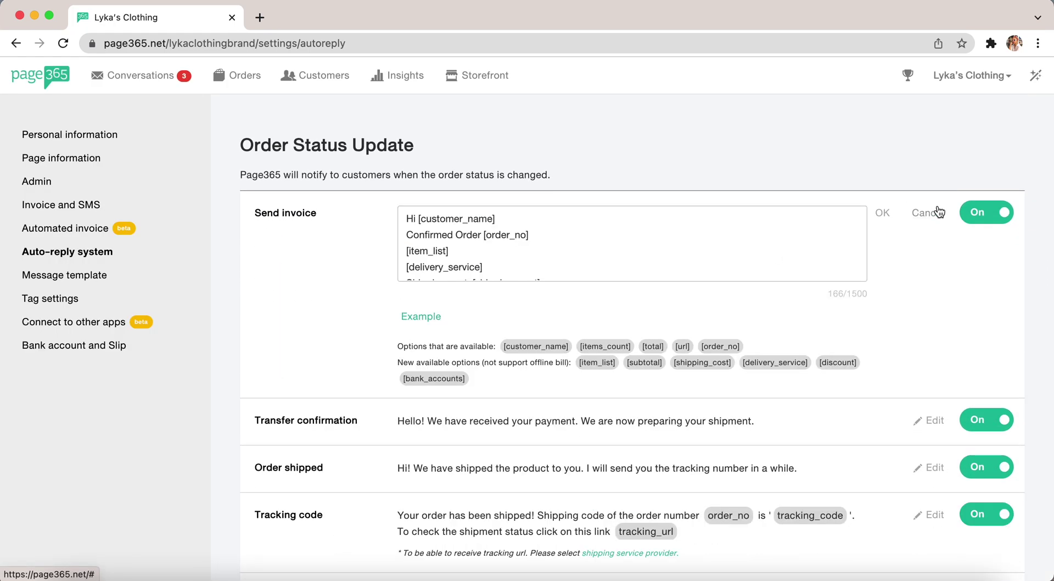
scroll(547, 254, down, 3)
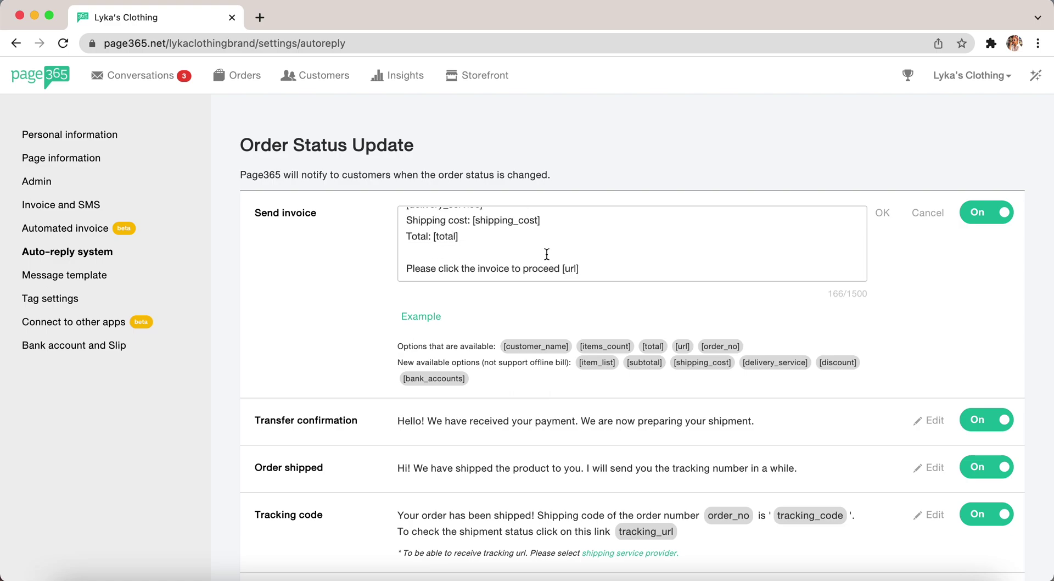
click(880, 212)
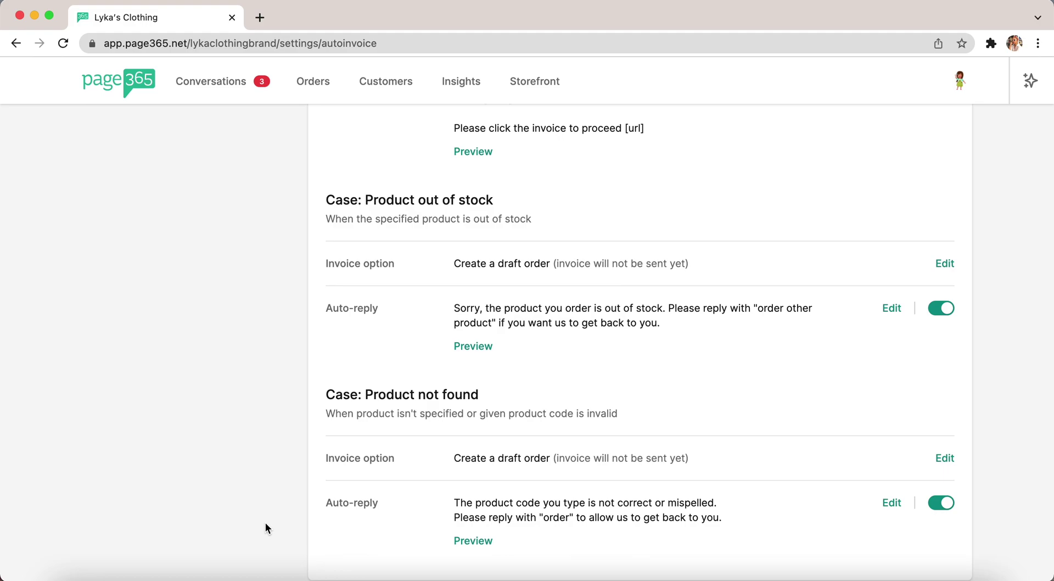
- Open the invoice option for out-of-stock products and examine the available choices
click(944, 264)
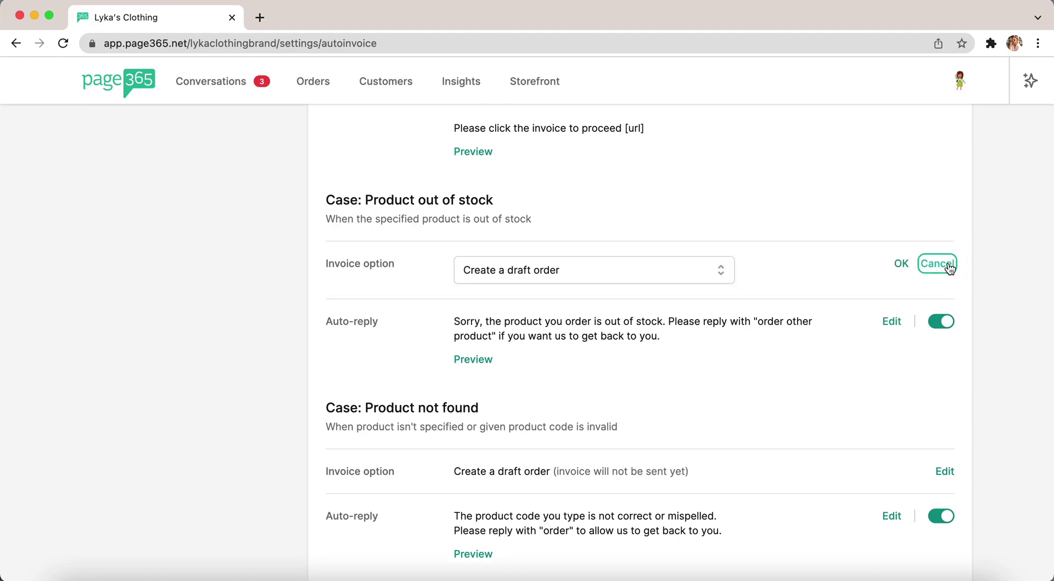
click(689, 274)
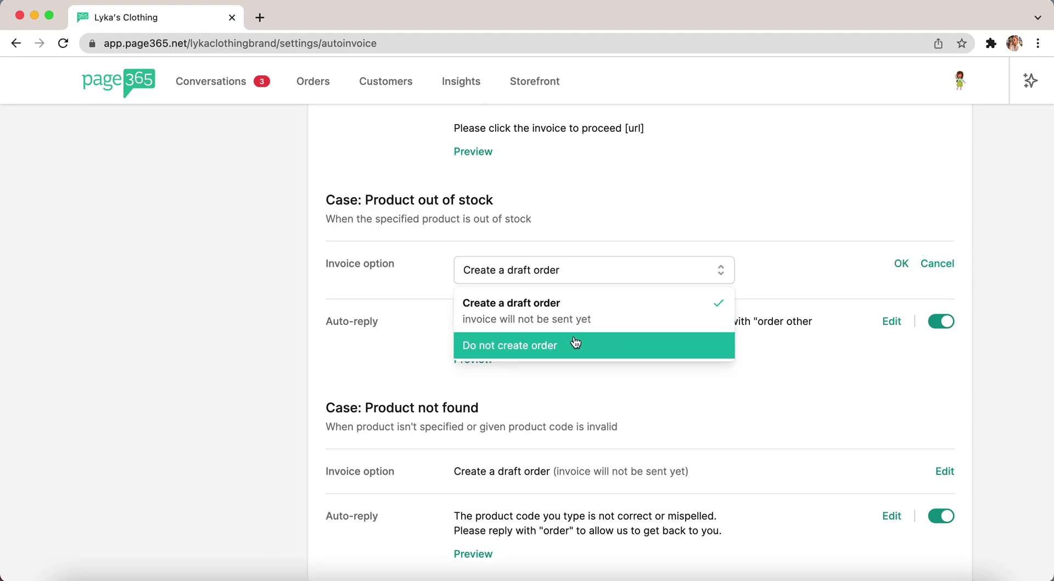
click(785, 234)
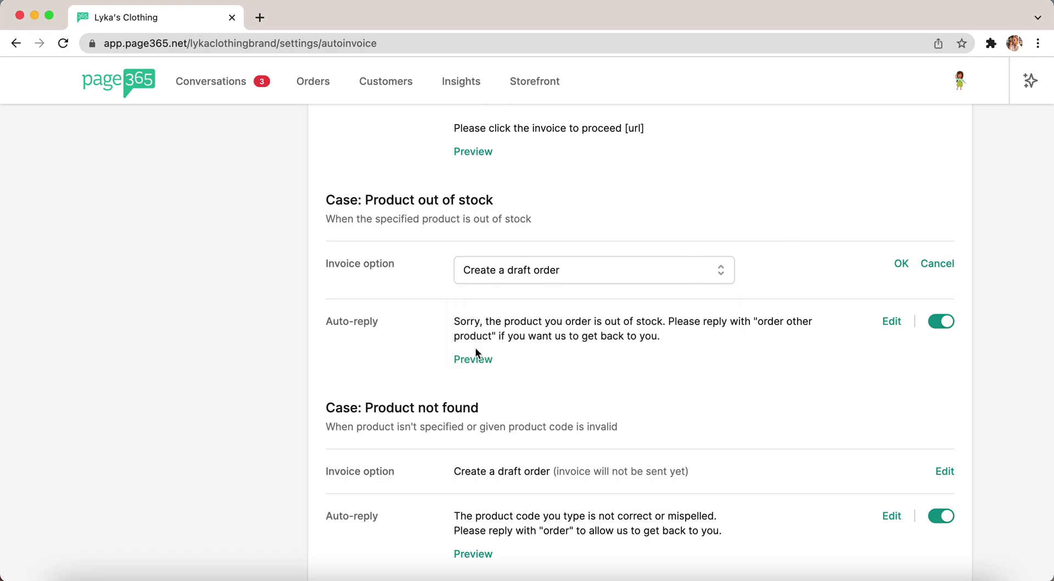
- Open the out-of-stock auto-reply for editing, preview its message and save it
click(890, 321)
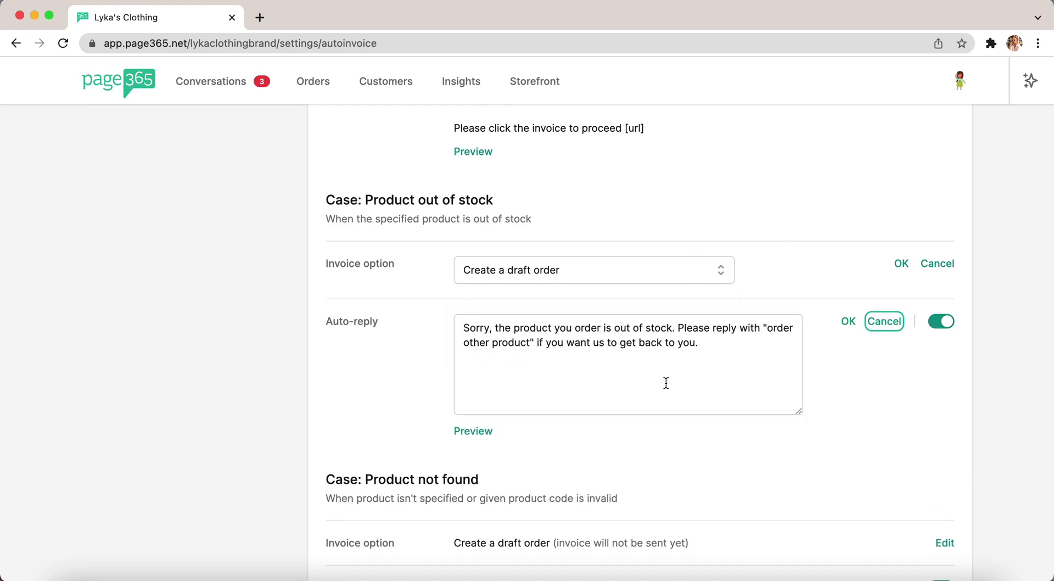
click(476, 434)
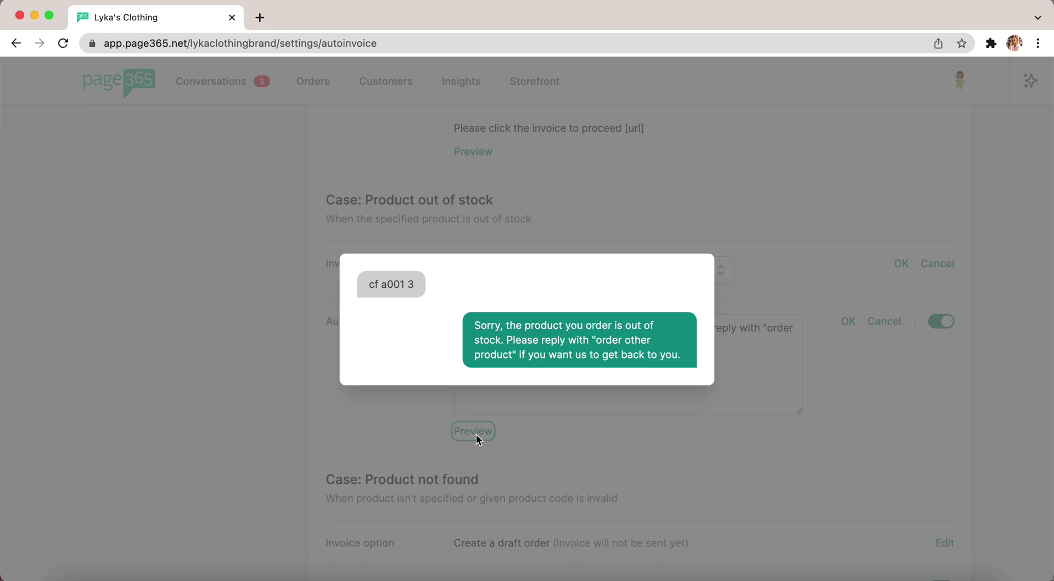
click(416, 431)
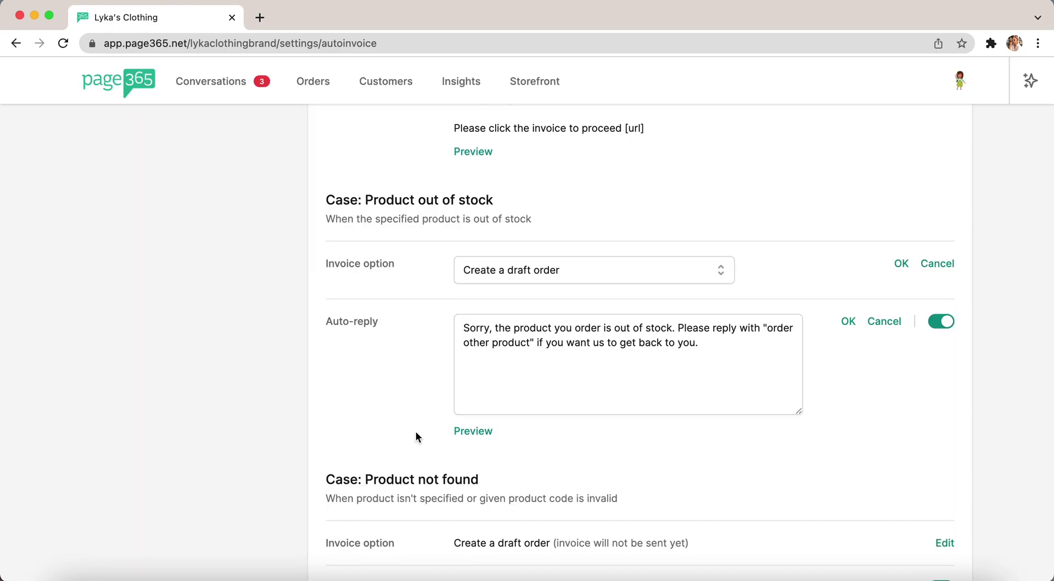
scroll(658, 356, down, 2)
click(848, 298)
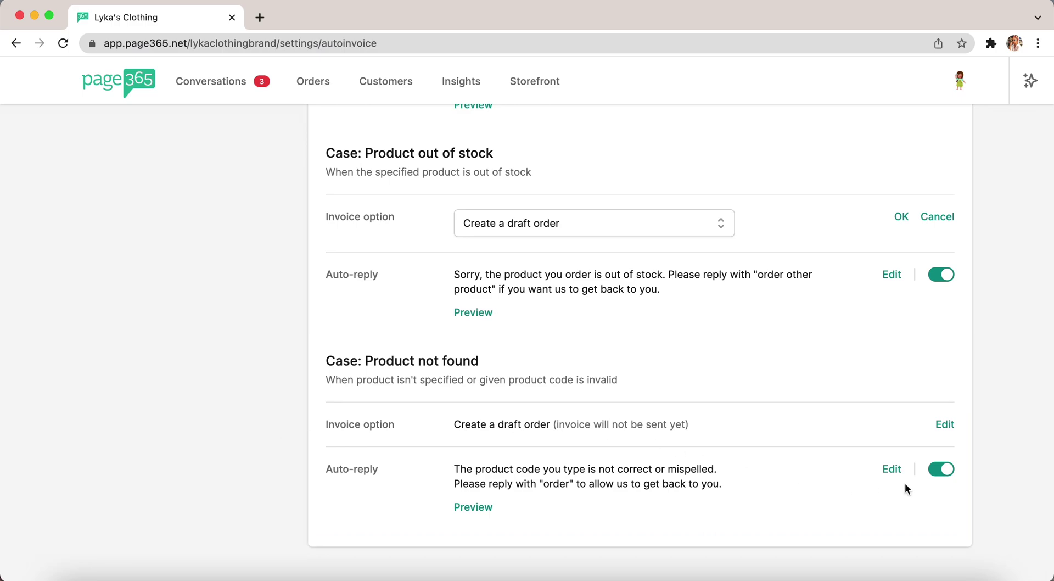
- Review the invoice options for the product not found case and confirm "Create a draft order"
click(945, 427)
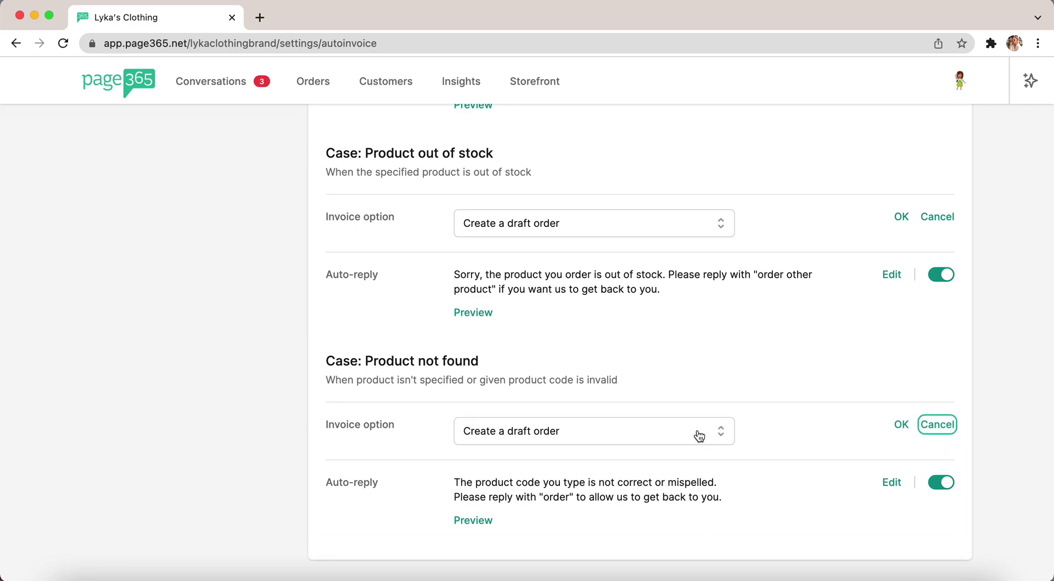
click(669, 439)
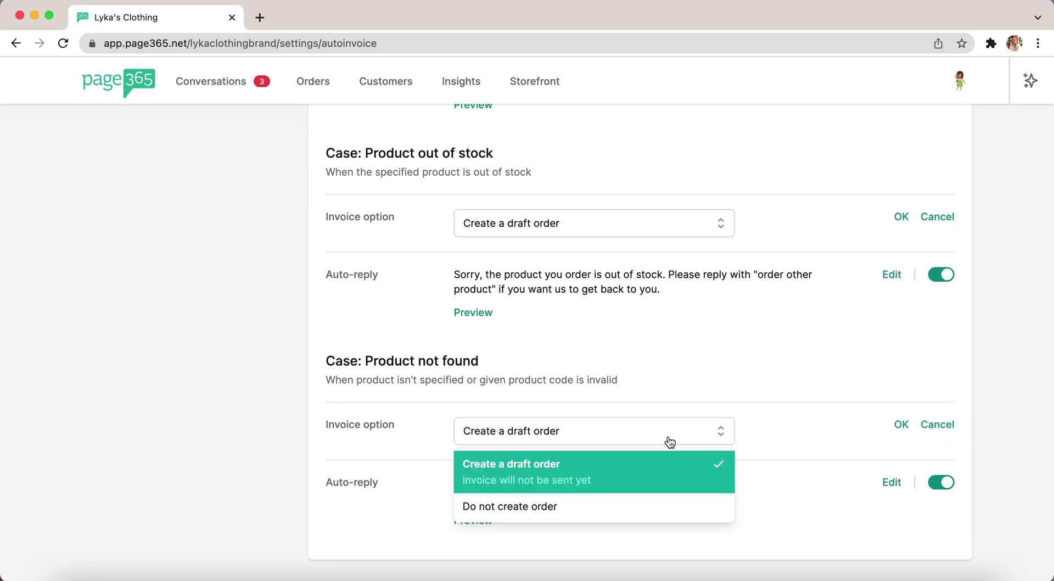
click(900, 424)
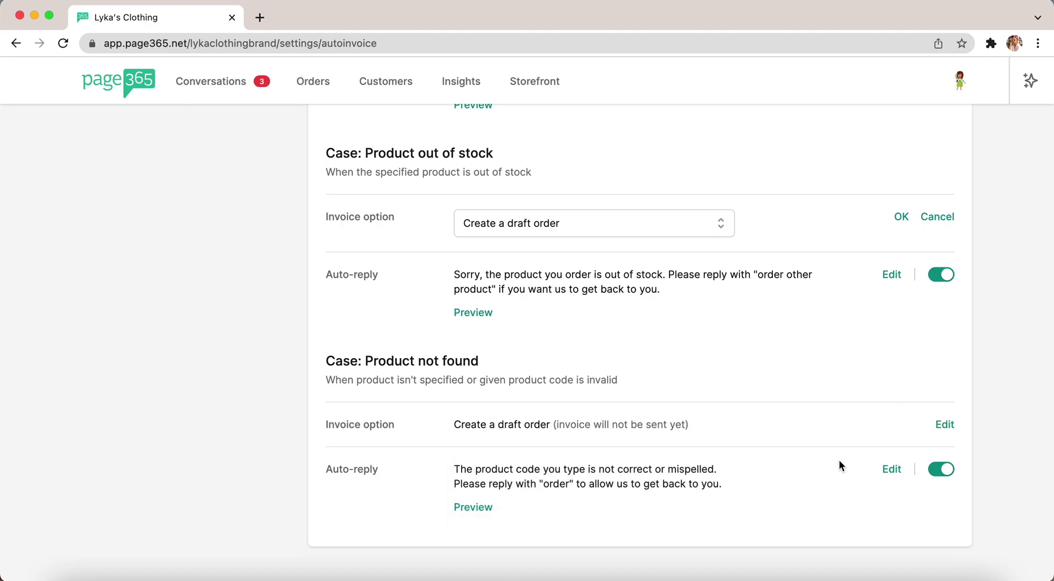
- Open the product not found auto-reply for editing and preview its message
click(890, 470)
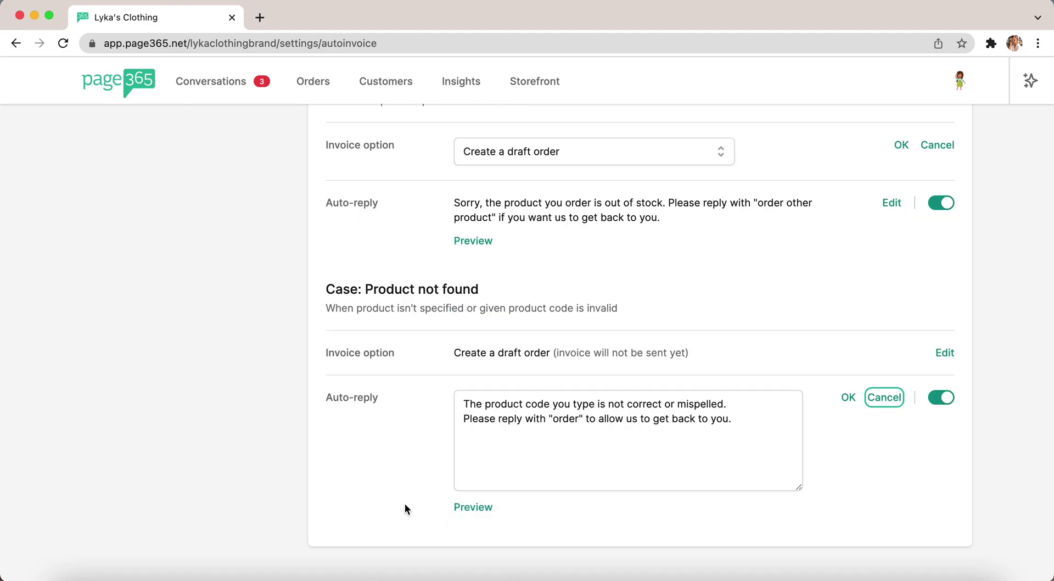
click(470, 513)
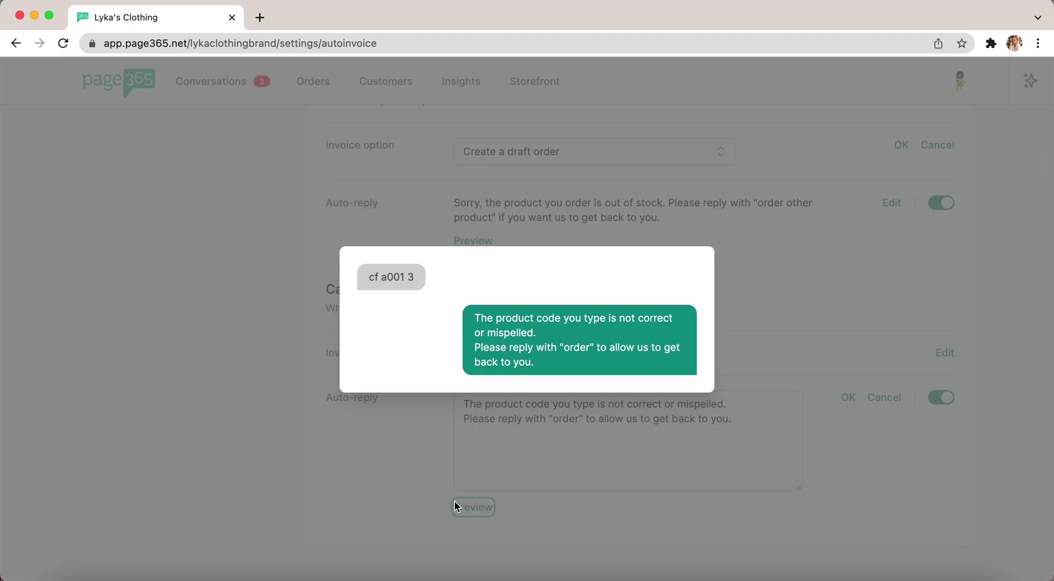
click(427, 477)
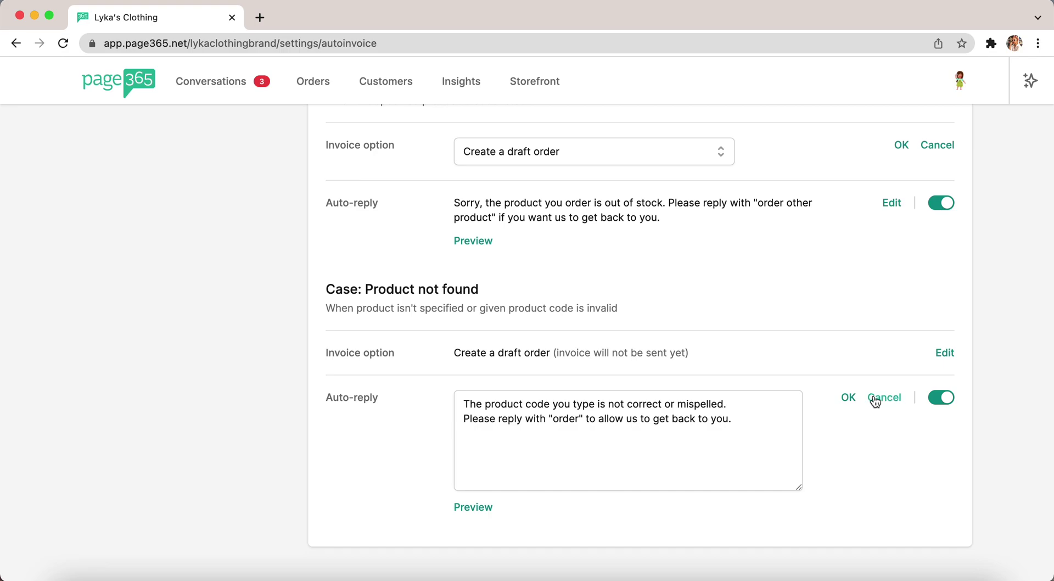
- Turn off the auto-reply for the product out of stock case
scroll(859, 378, up, 7)
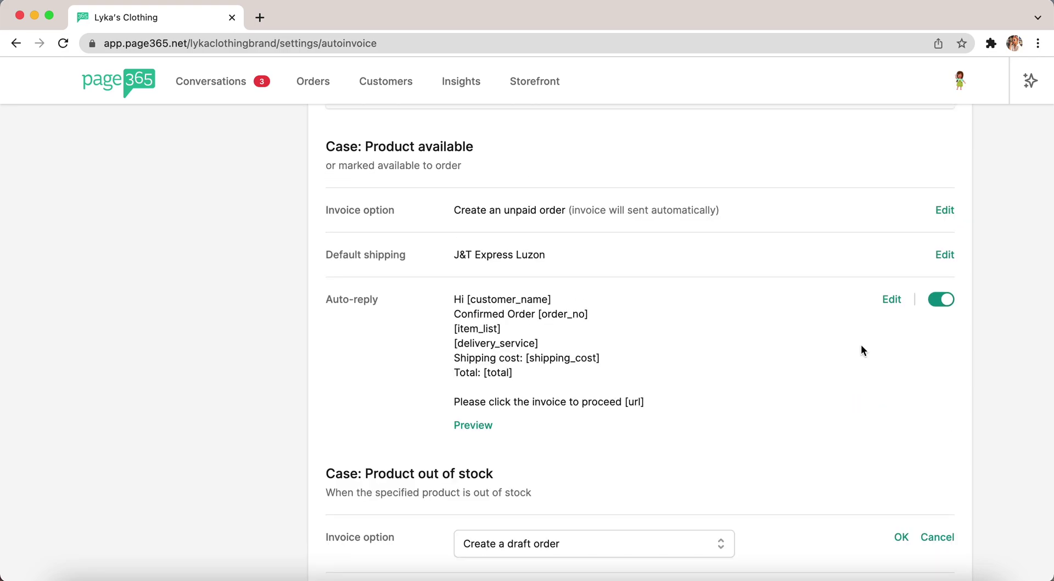
scroll(858, 393, down, 1)
scroll(850, 412, down, 4)
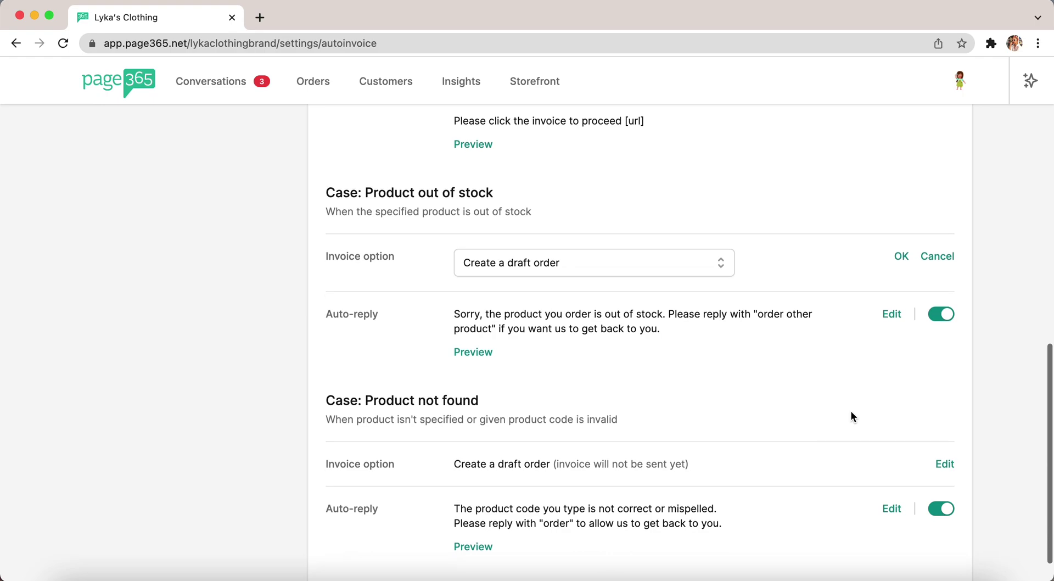
click(942, 315)
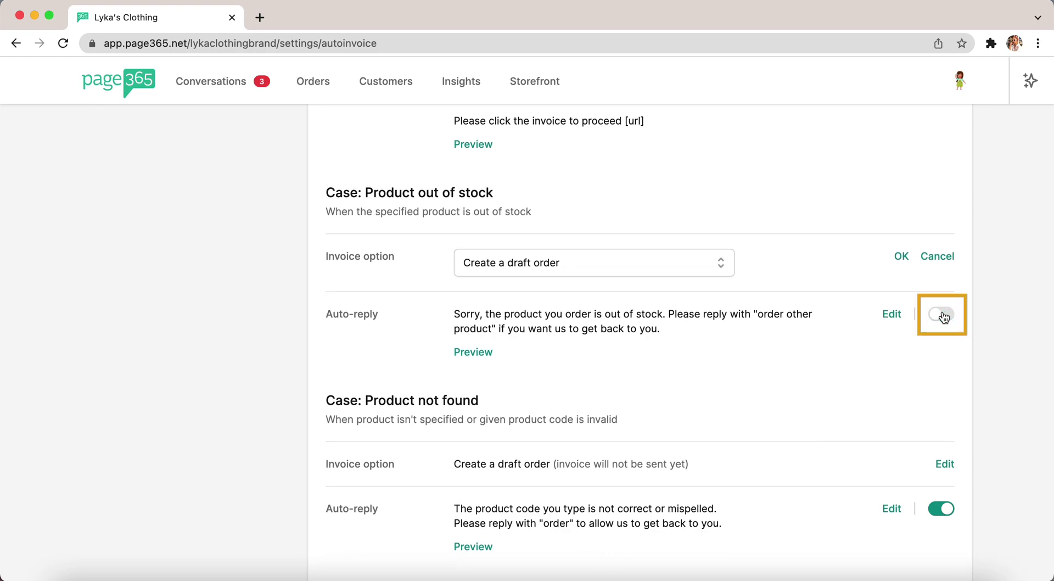
- Show the automated invoice conversations and open the 4 Feb conversation about product prices with its order
scroll(583, 535, up, 10)
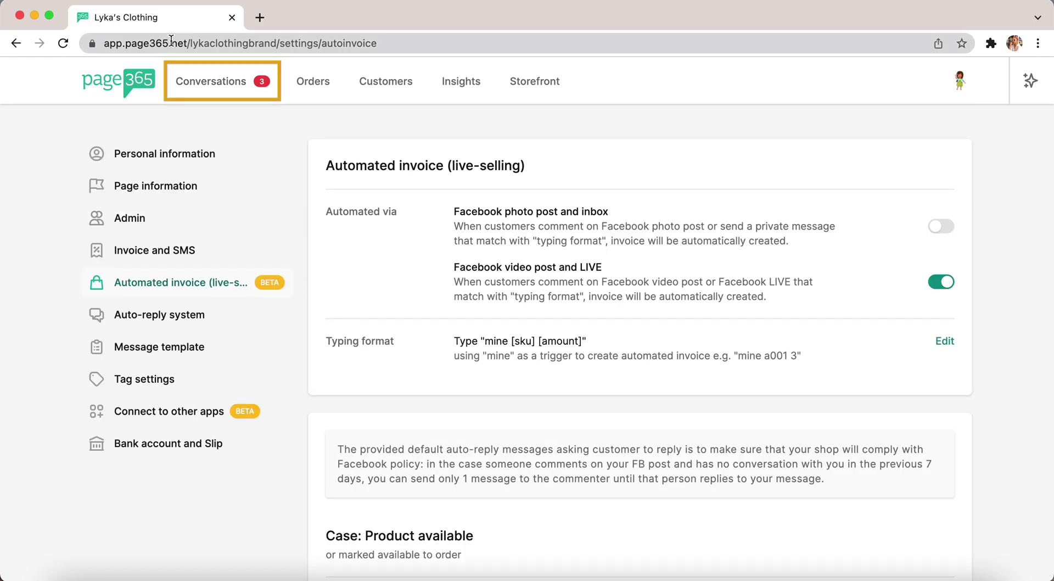
click(198, 81)
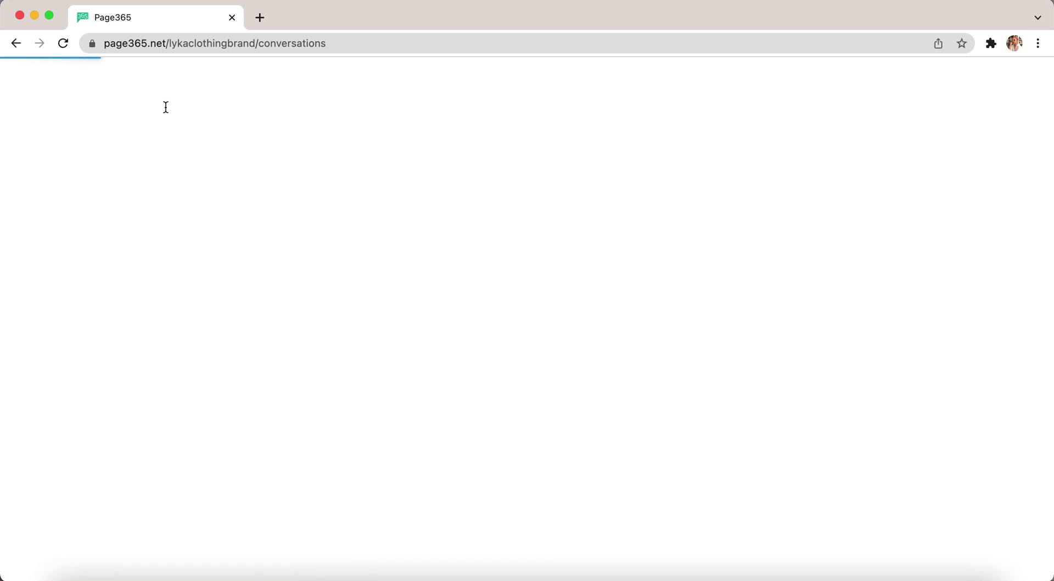
click(18, 303)
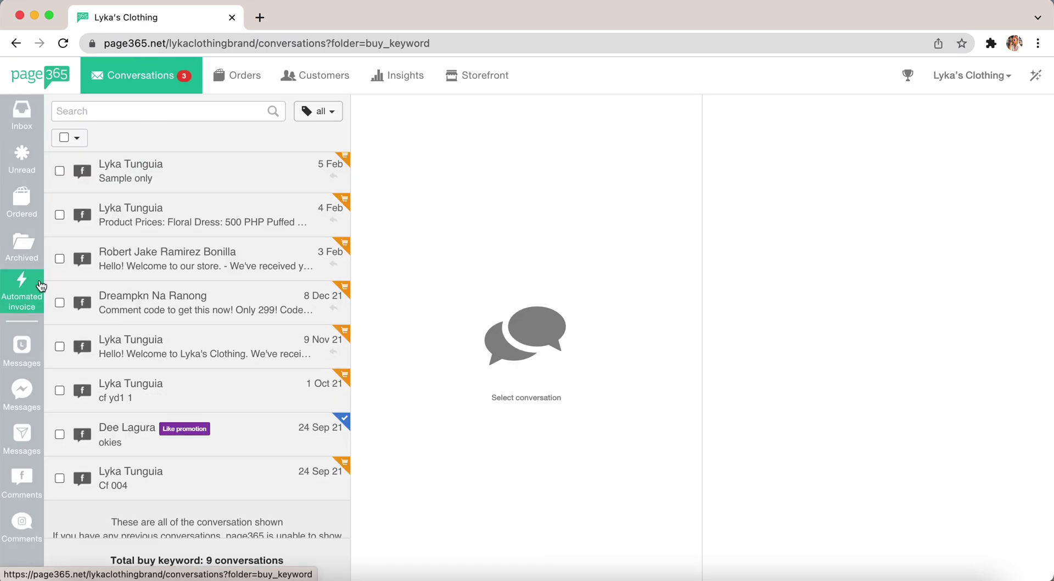
click(159, 227)
scroll(378, 271, up, 10)
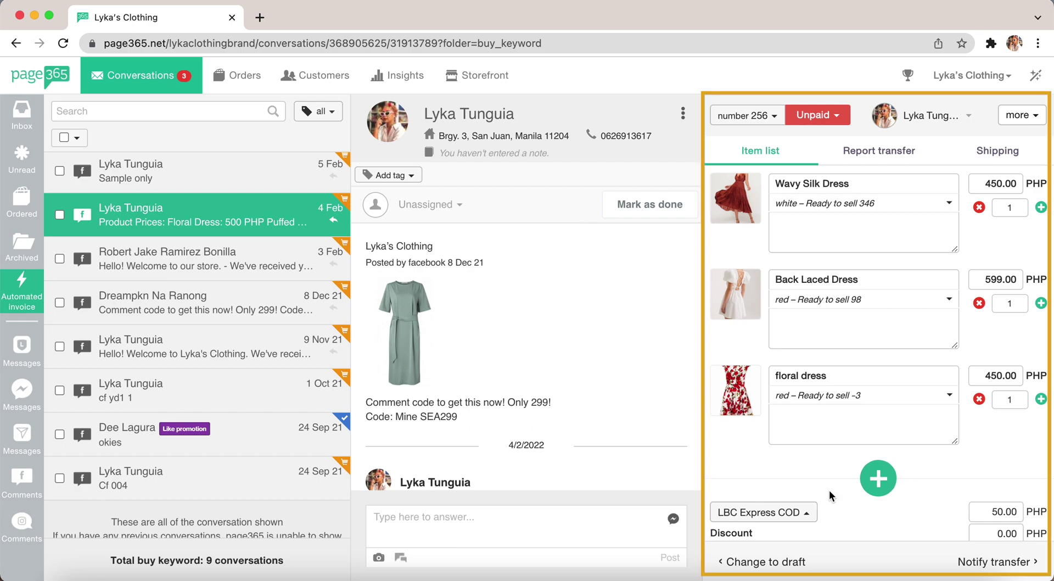
- Change the unpaid order's shipping method to LBC Express Luzon and save the invoice
click(779, 511)
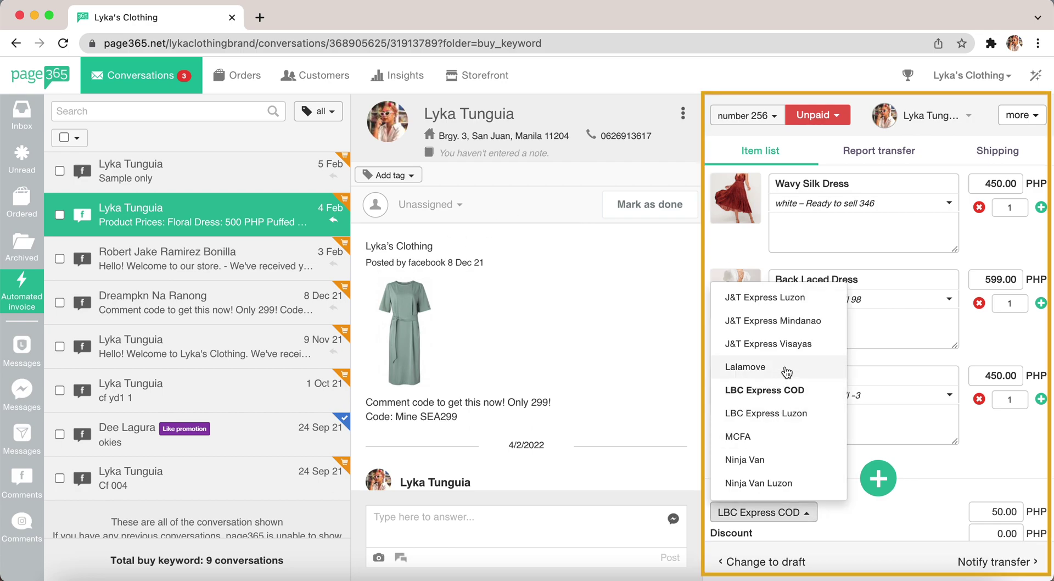
click(782, 412)
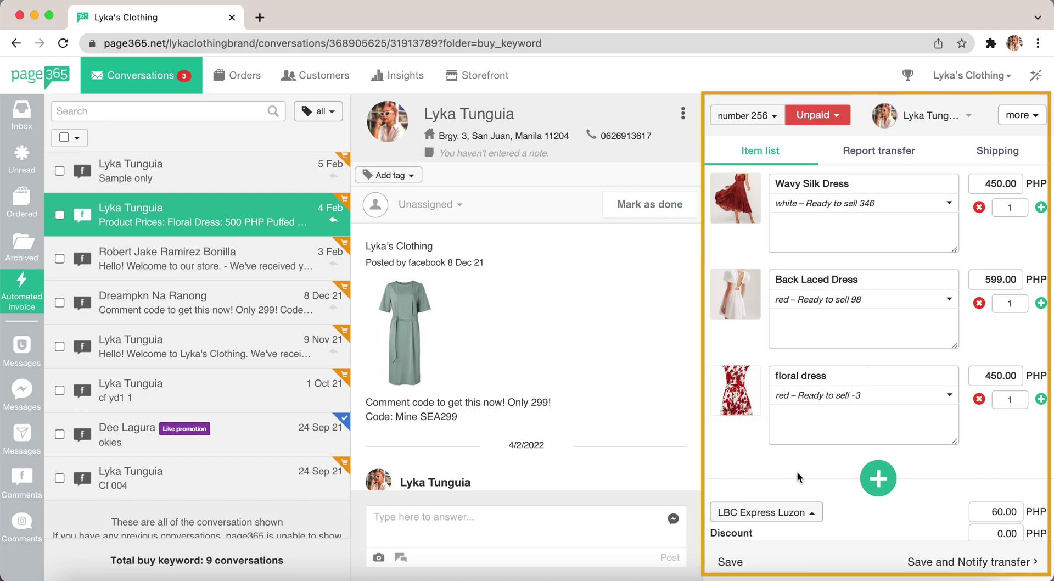
scroll(798, 478, down, 1)
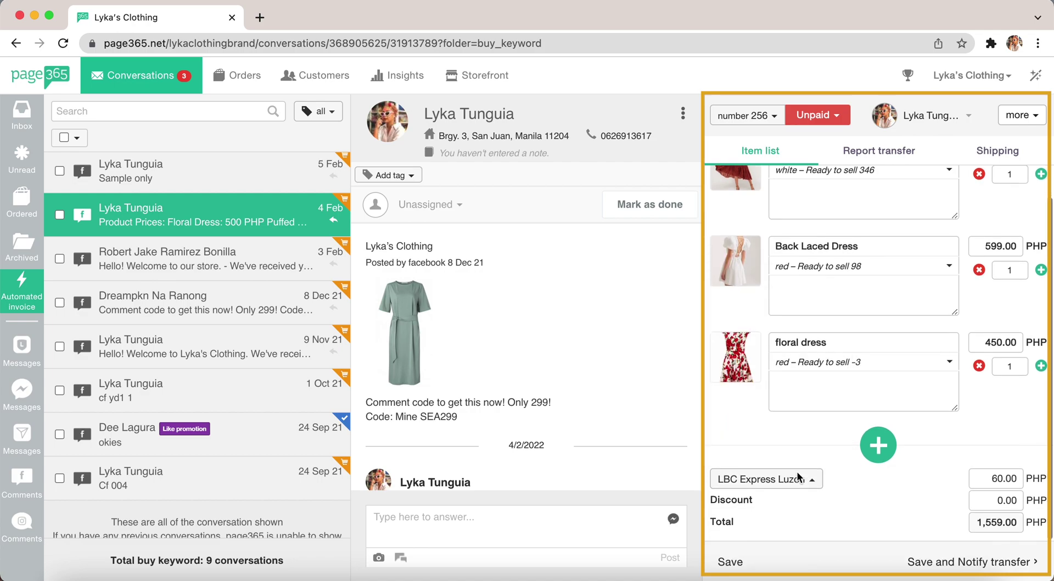
click(738, 560)
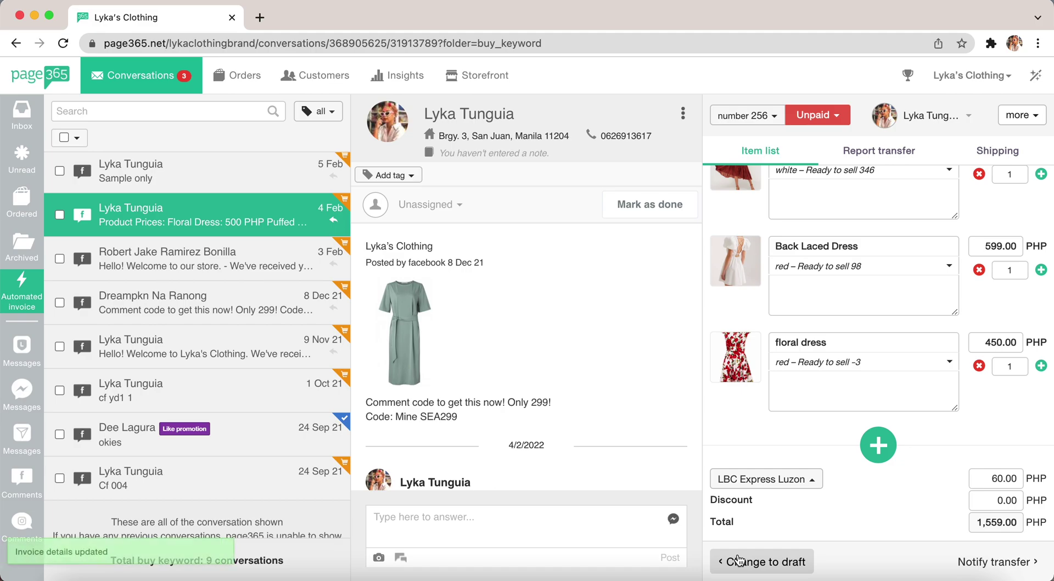